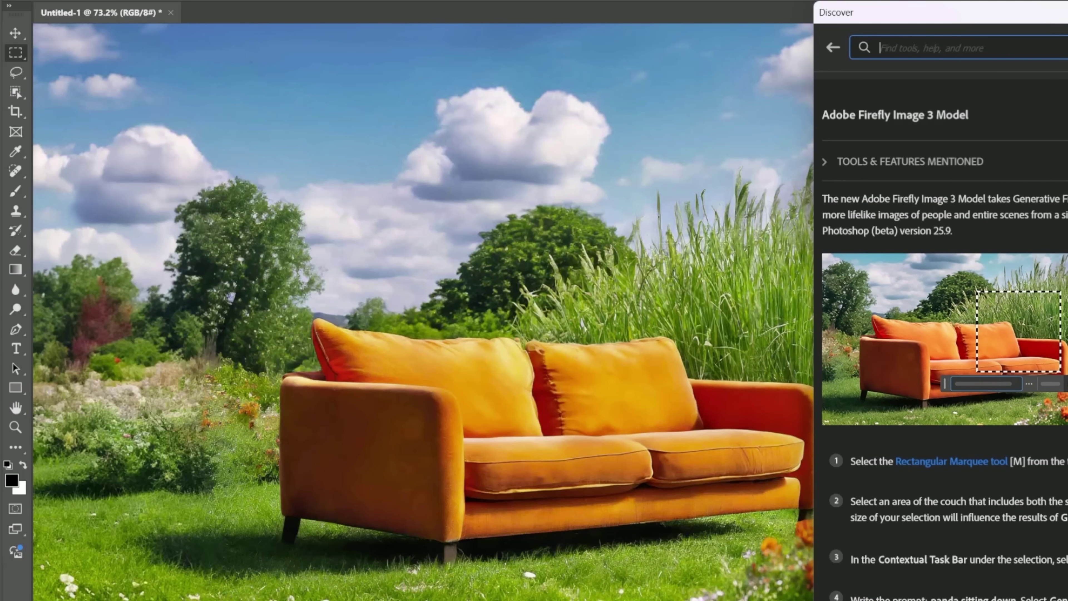
Select the seat and back at the couch's right end with a rectangular marquee and Generative Fill it with "panda sitting down".
{"action": "left_click_drag", "start_coordinate": [534, 315], "coordinate": [801, 492]}
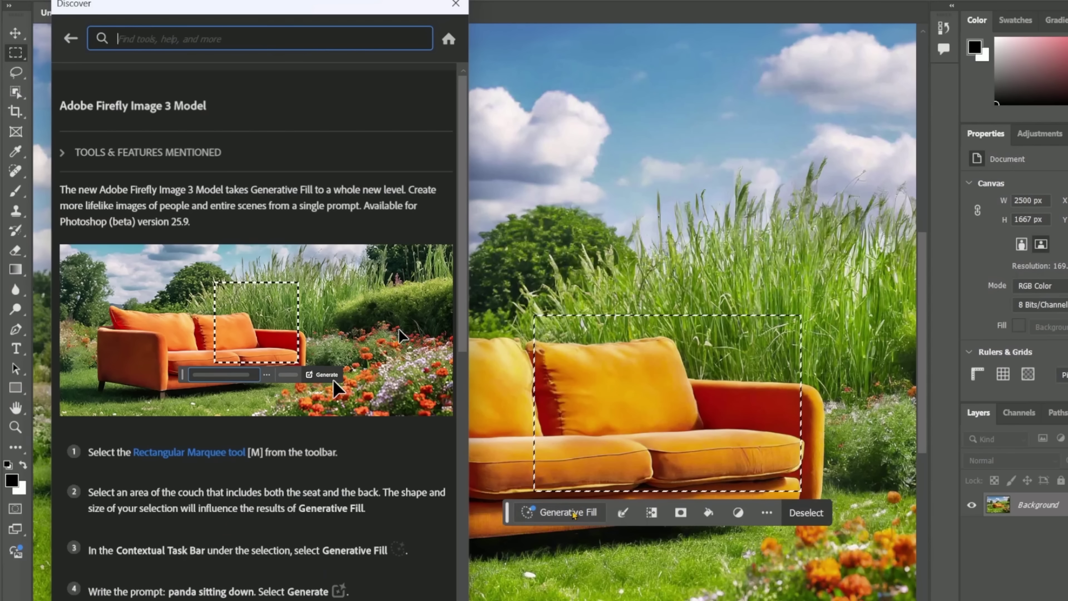
{"action": "left_click", "coordinate": [573, 513]}
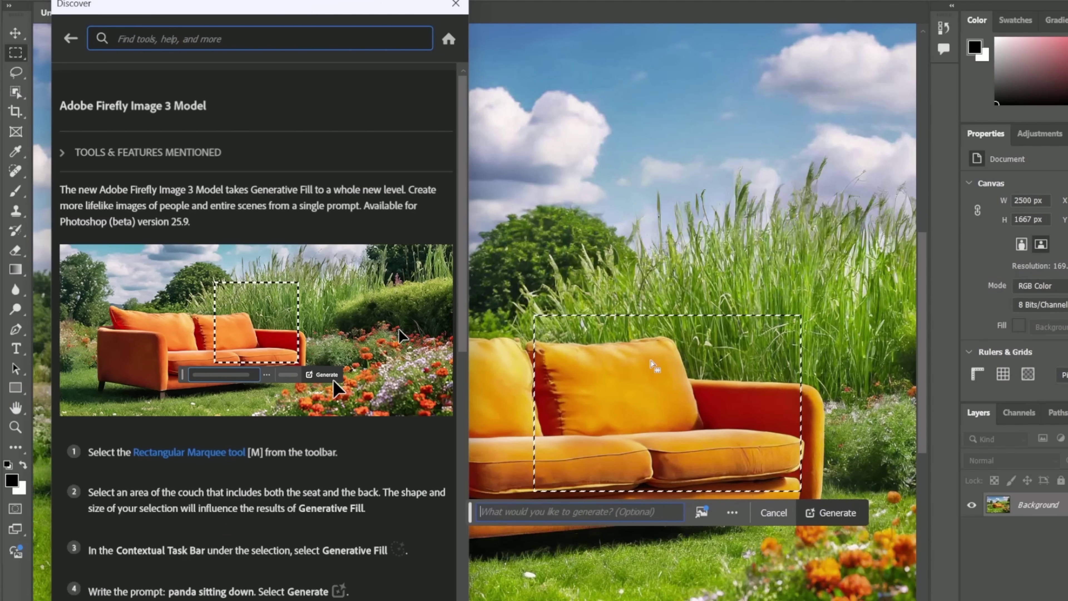
{"action": "type", "text": "panda sitting down"}
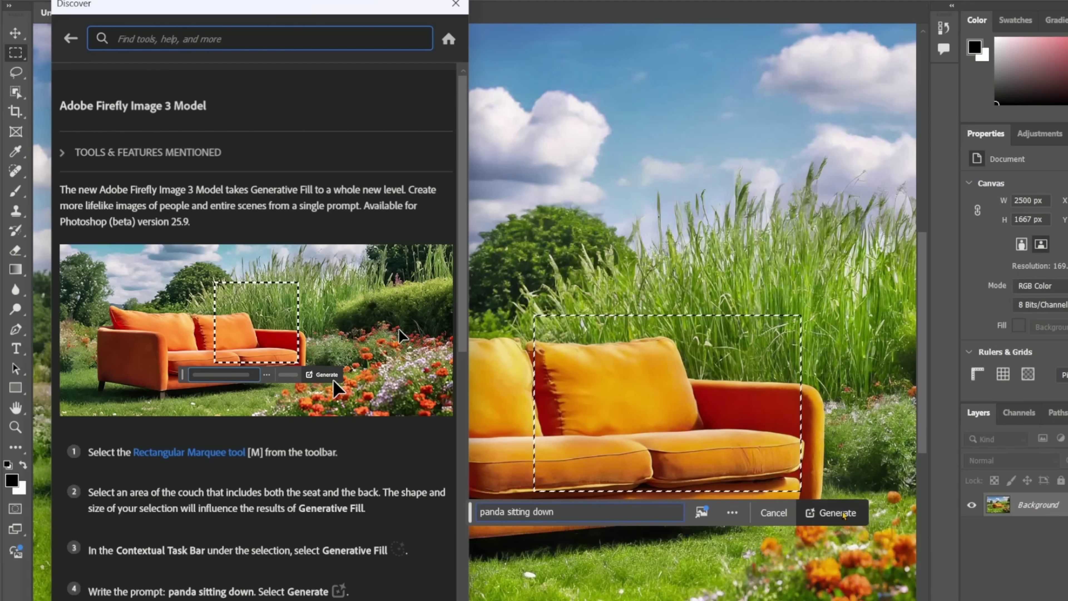
{"action": "left_click", "coordinate": [835, 514]}
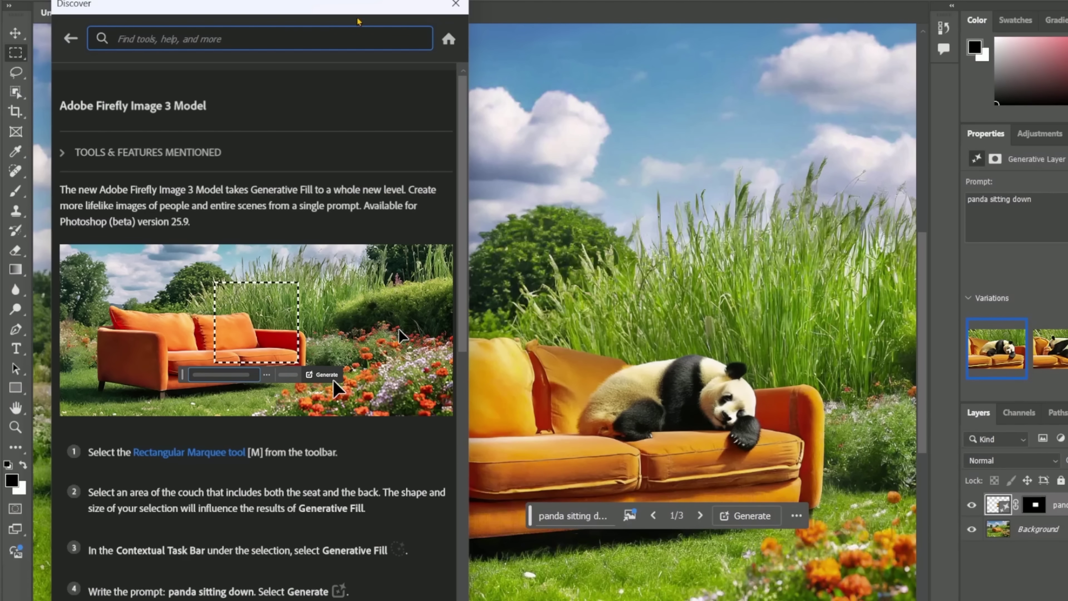
Move the Discover window out of the way, marquee a wide strip of sky, and Generative Fill it with "pterodactyl".
{"action": "left_click_drag", "start_coordinate": [365, 8], "coordinate": [0, 74]}
{"action": "left_click_drag", "start_coordinate": [69, 41], "coordinate": [801, 179]}
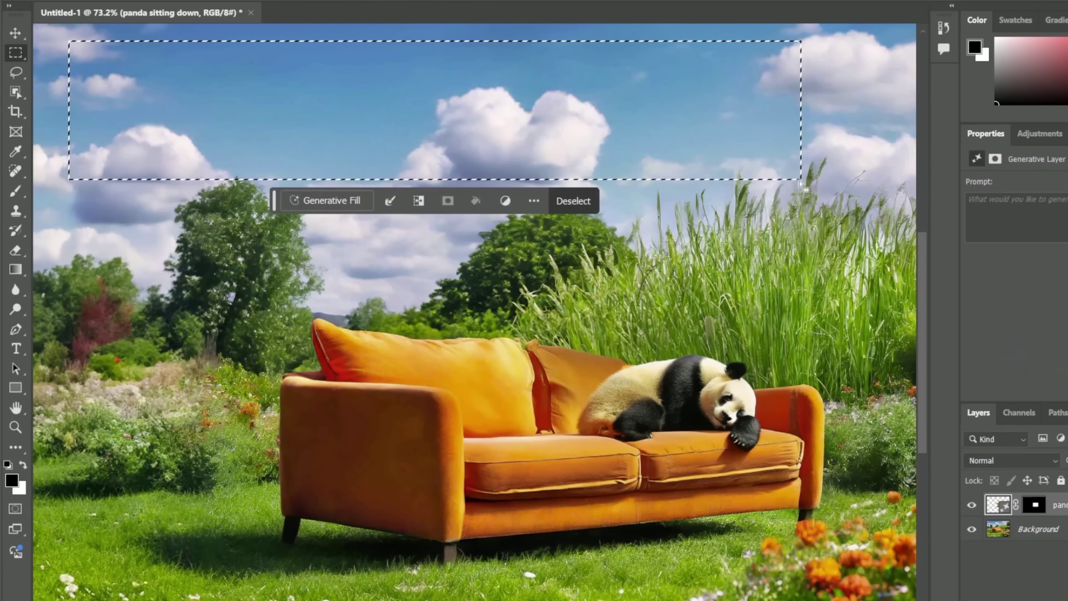
{"action": "left_click", "coordinate": [330, 201]}
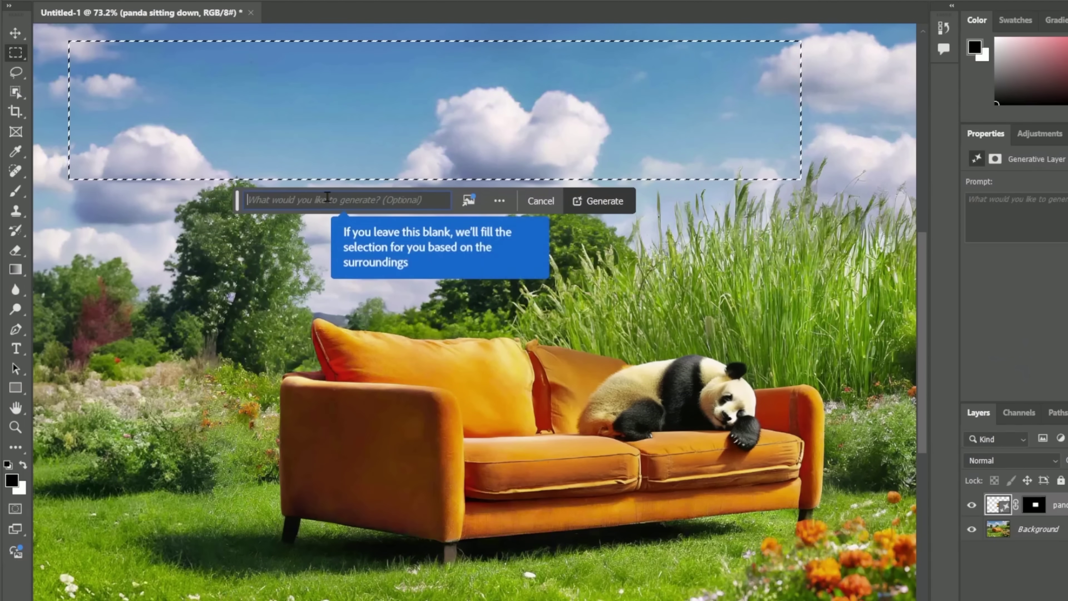
{"action": "type", "text": "pterodactyl"}
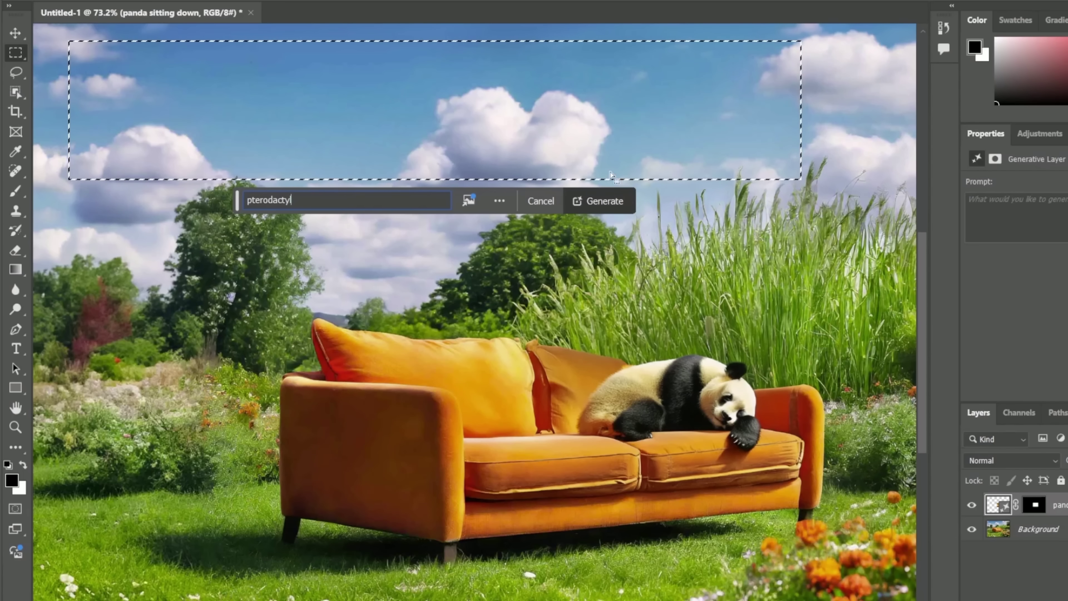
{"action": "left_click", "coordinate": [598, 201]}
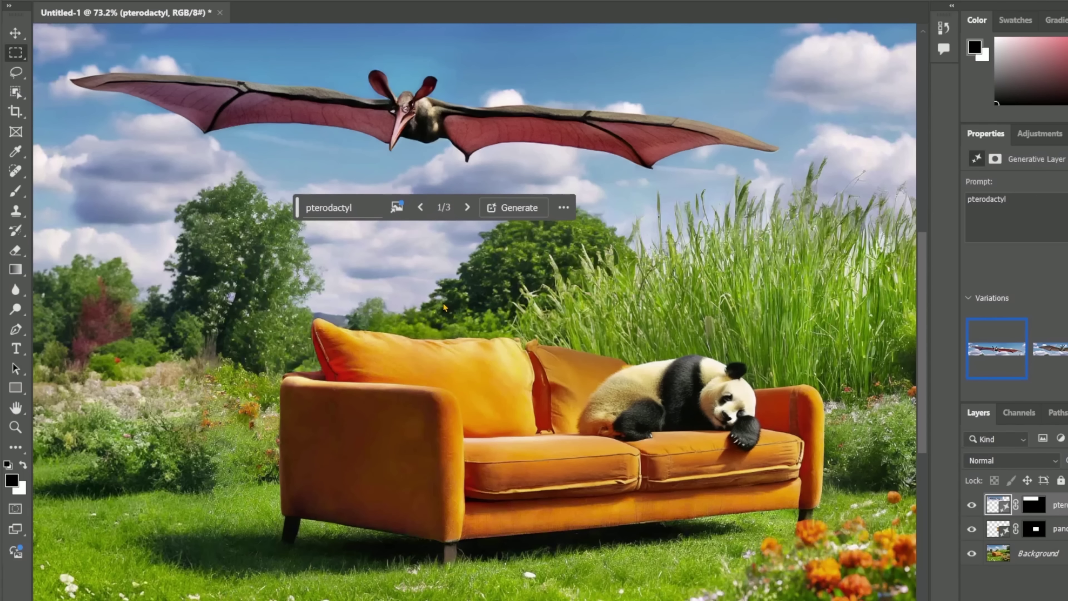
Select the couch's left half, Generative Fill it with the prompt "abe lincoln", and choose the variation wearing a top hat.
{"action": "left_click_drag", "start_coordinate": [297, 208], "coordinate": [47, 45]}
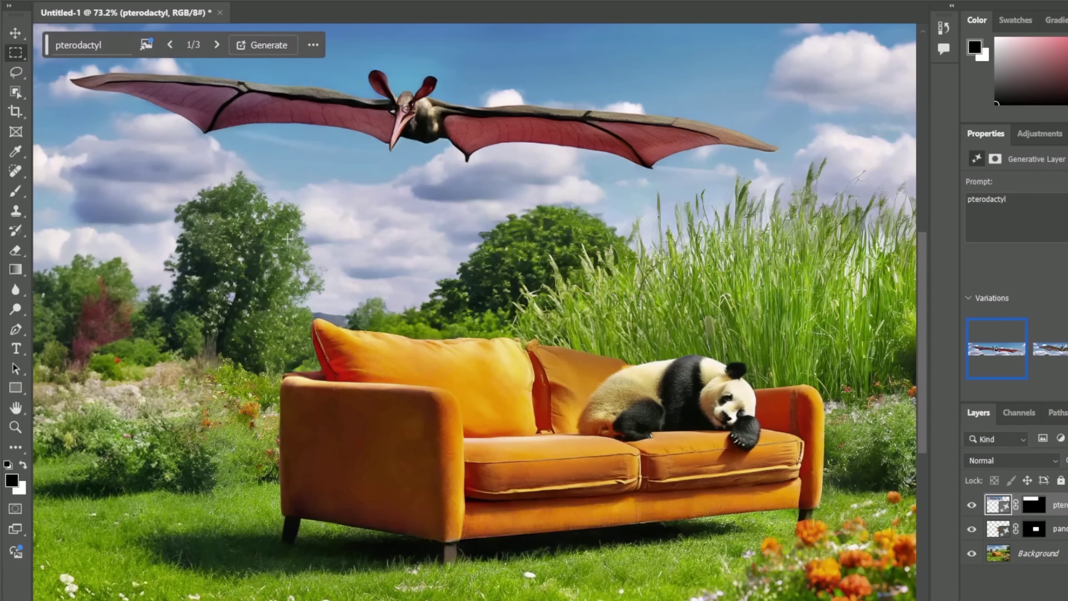
{"action": "left_click_drag", "start_coordinate": [294, 225], "coordinate": [618, 559]}
{"action": "type", "text": "abe lincoln"}
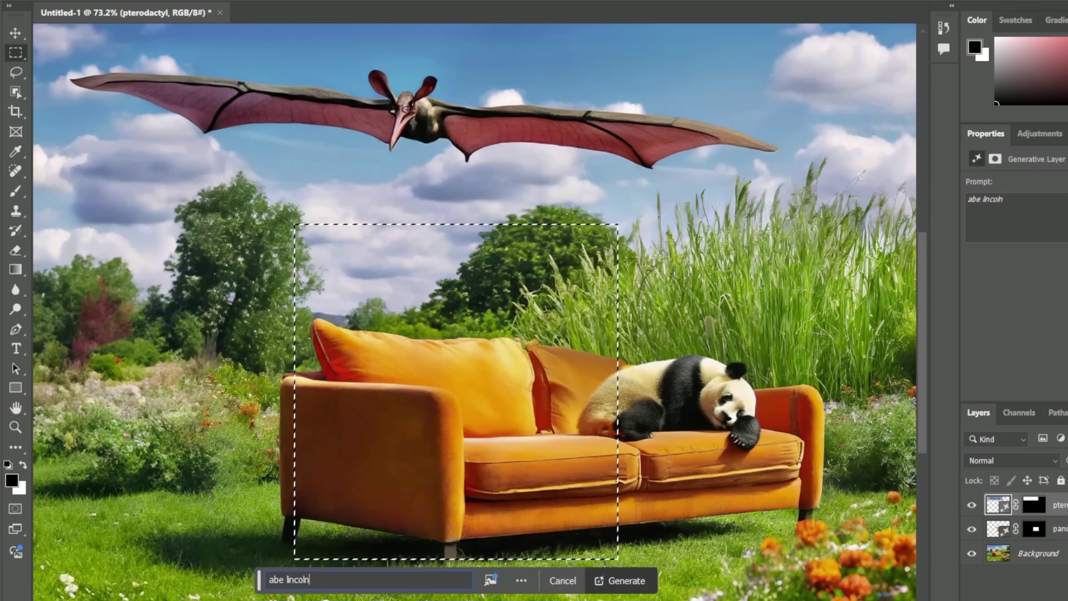
{"action": "left_click", "coordinate": [624, 590]}
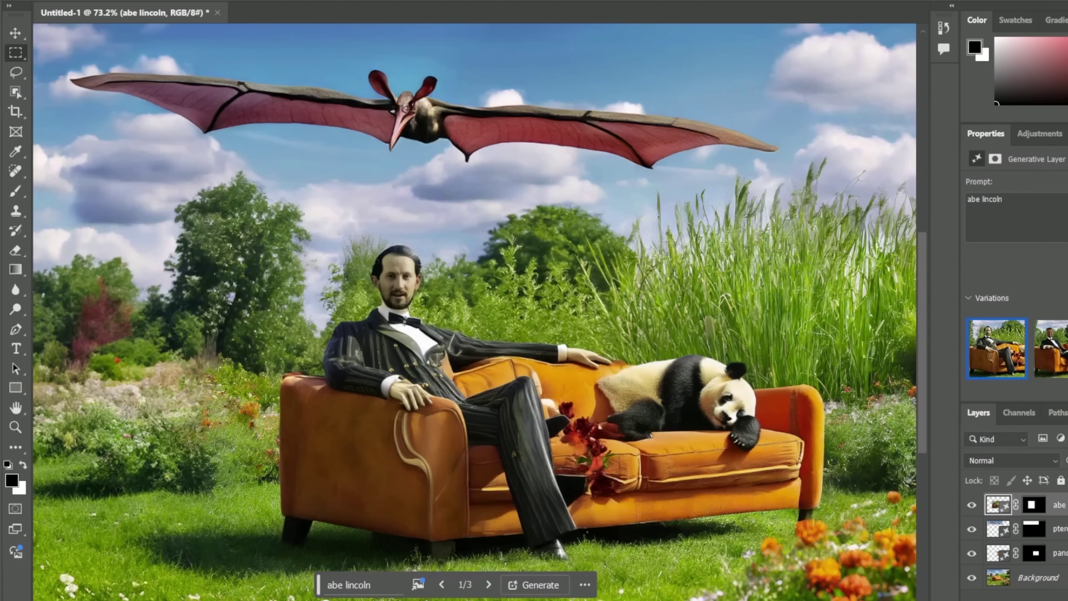
{"action": "scroll", "coordinate": [586, 484], "scroll_direction": "up", "scroll_amount": 5}
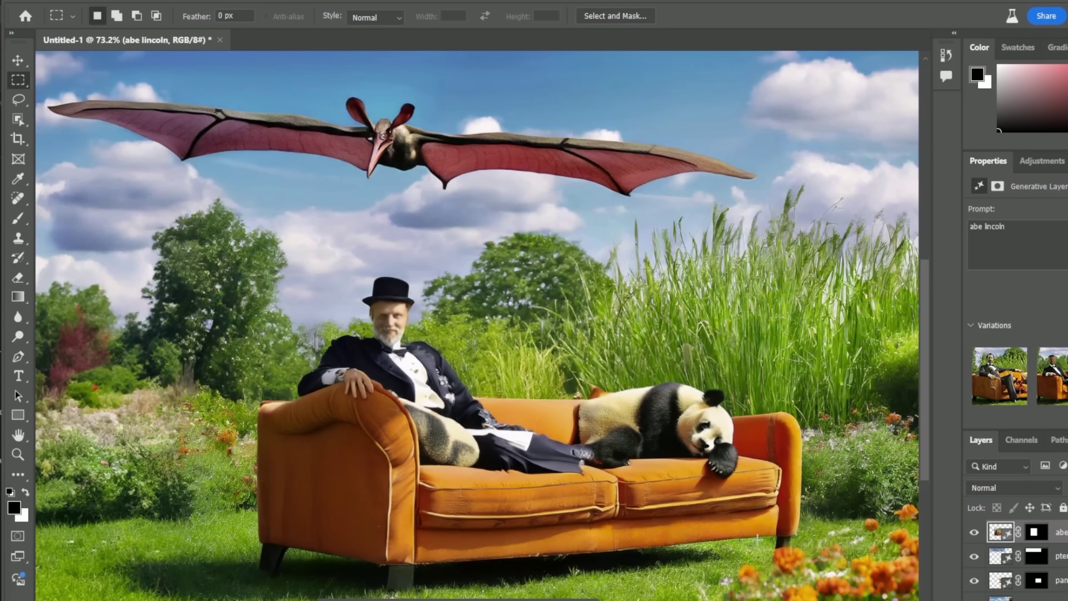
Marquee the tall grass behind the panda and run Generative Fill on it with the prompt left blank.
{"action": "key", "text": "y"}
{"action": "left_click_drag", "start_coordinate": [571, 203], "coordinate": [635, 267]}
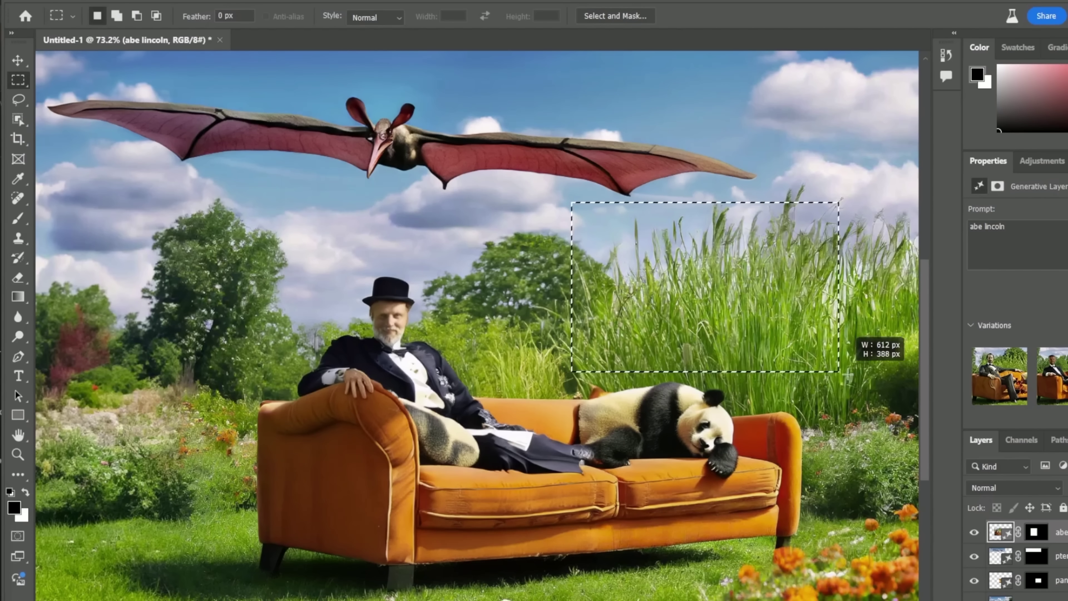
{"action": "left_click_drag", "start_coordinate": [839, 372], "coordinate": [917, 403]}
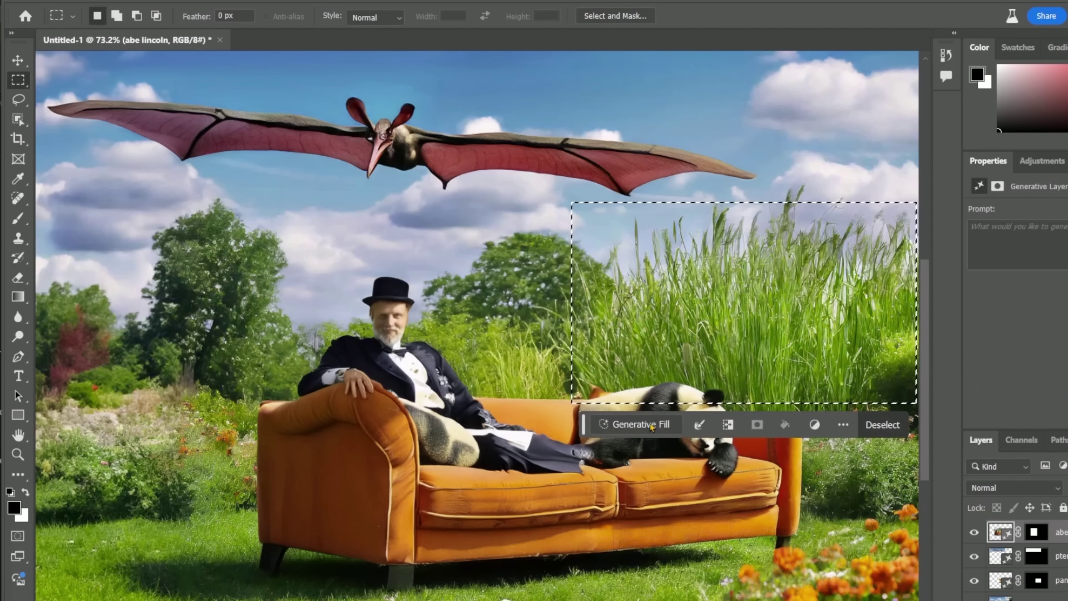
{"action": "left_click", "coordinate": [641, 424]}
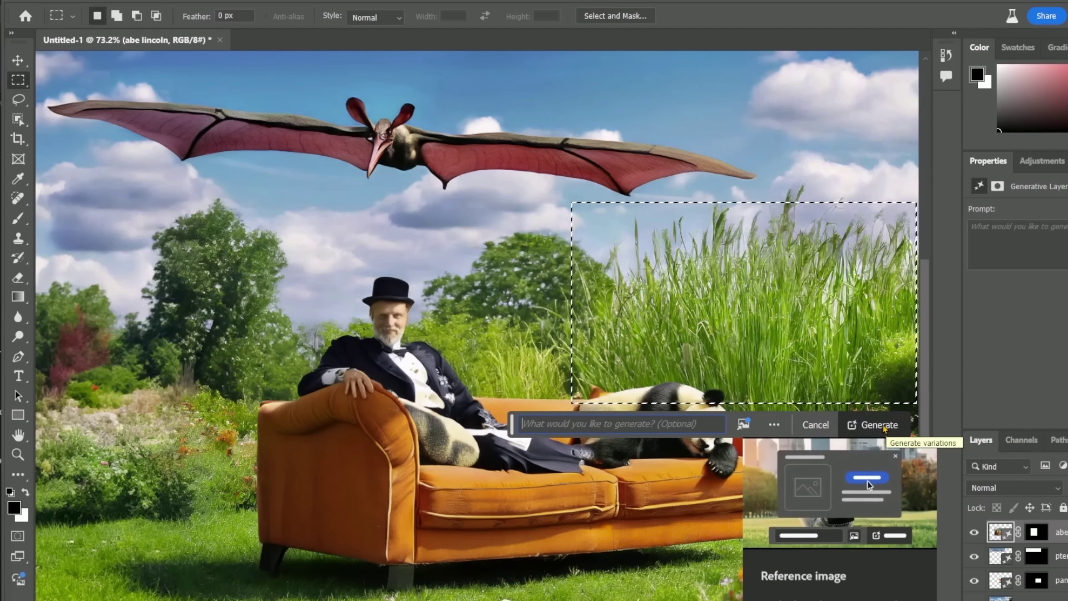
{"action": "left_click", "coordinate": [878, 425]}
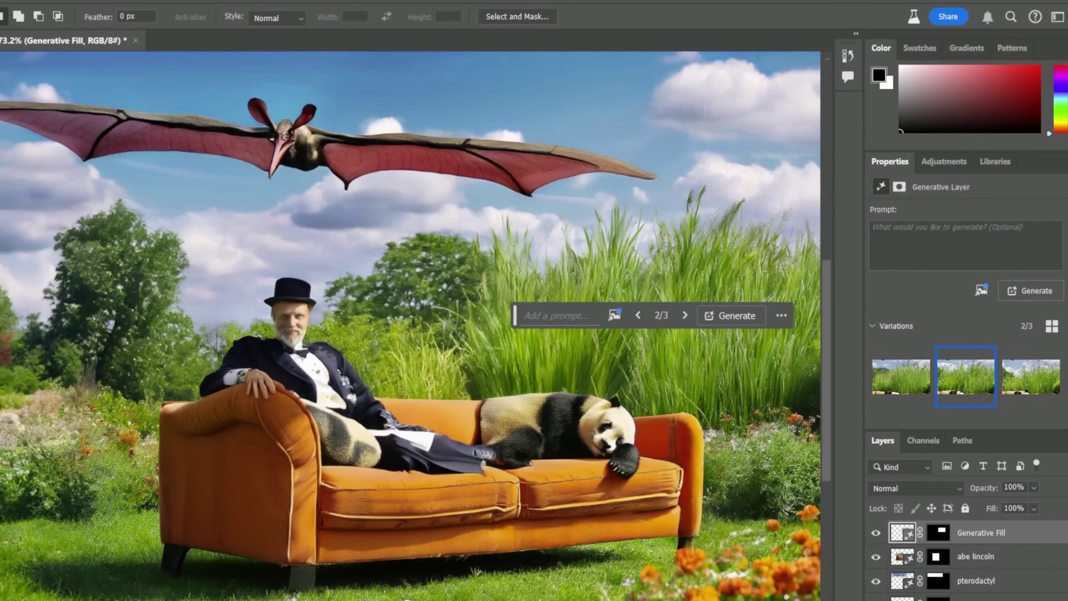
Compare the generated grass variations and apply the third one.
{"action": "left_click", "coordinate": [1030, 376]}
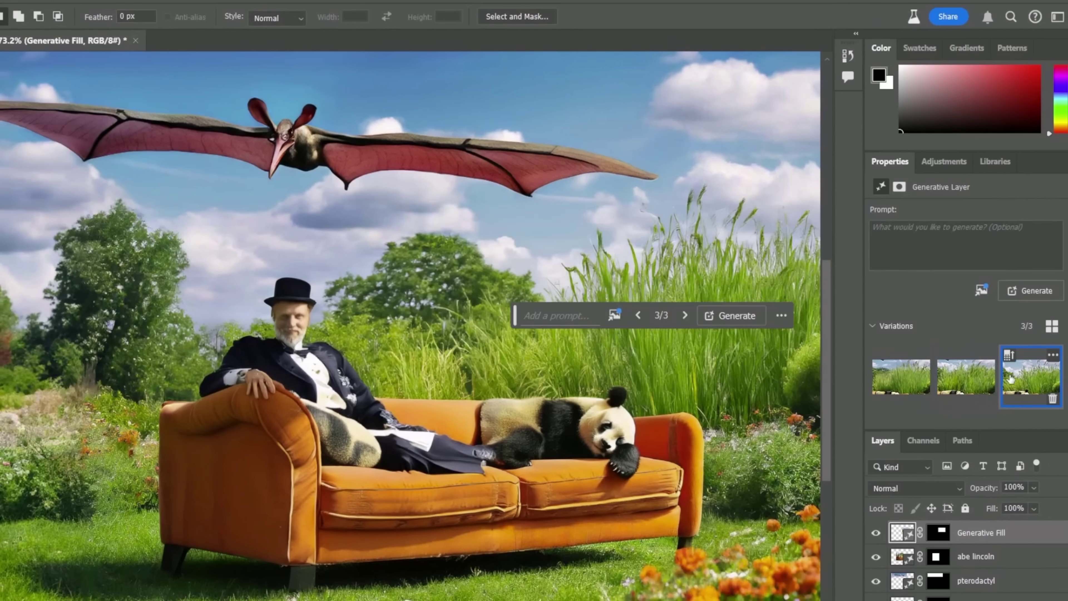
{"action": "left_click", "coordinate": [966, 376]}
{"action": "left_click", "coordinate": [896, 378]}
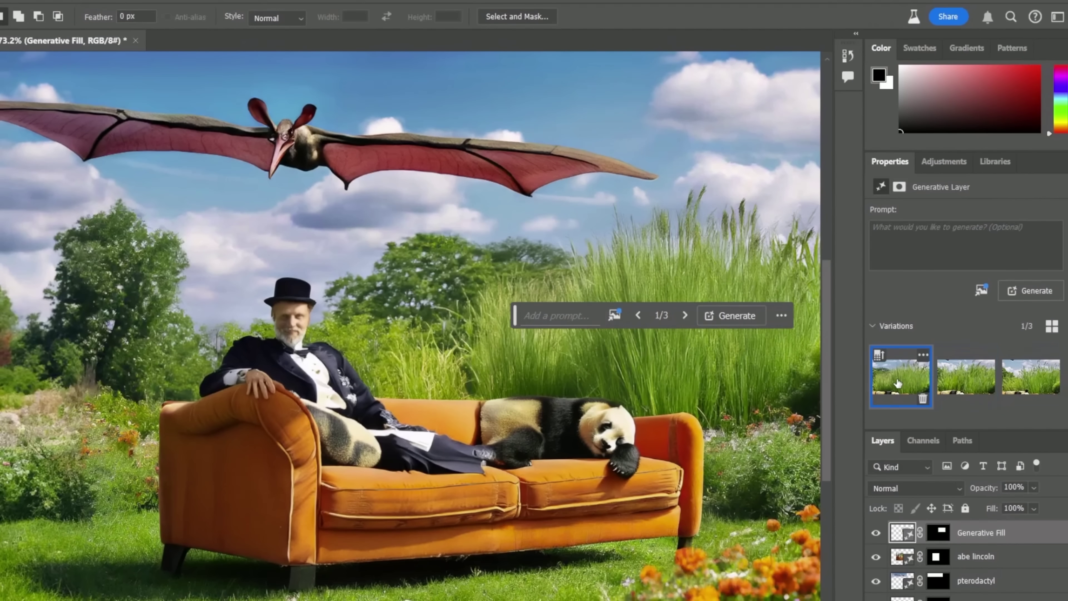
{"action": "left_click", "coordinate": [960, 381]}
{"action": "left_click", "coordinate": [1025, 374]}
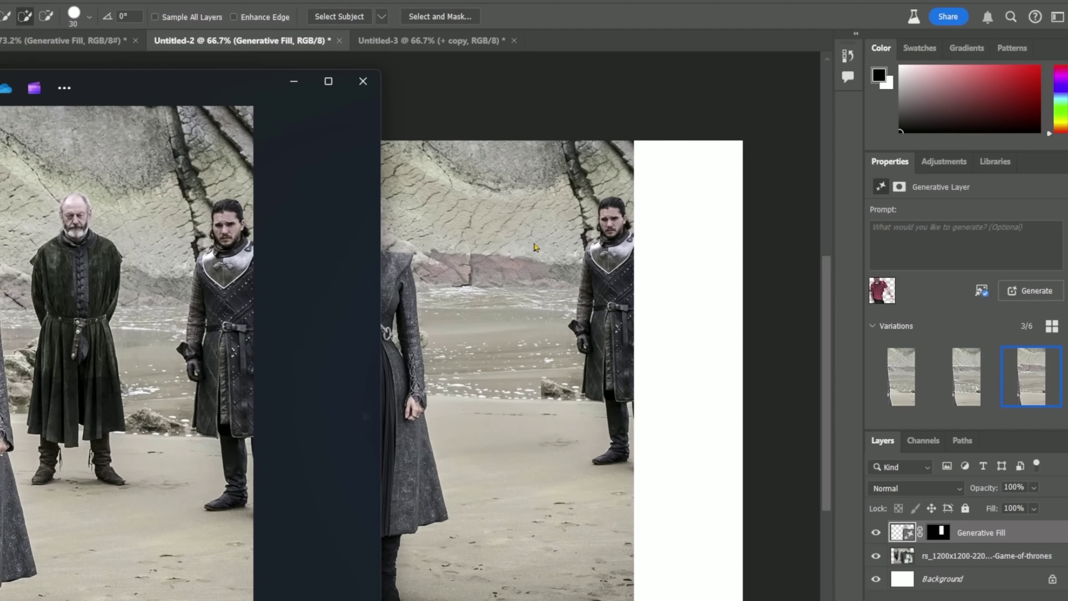
Compare the first three fill variations in the Game of Thrones beach photo and apply the second one.
{"action": "left_click", "coordinate": [901, 376]}
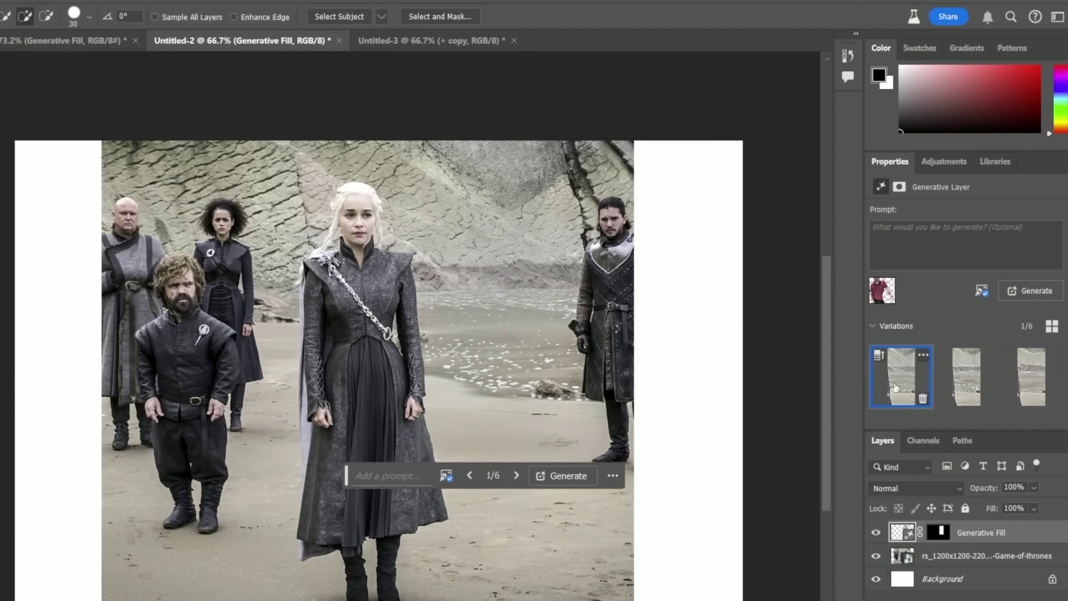
{"action": "left_click", "coordinate": [967, 380]}
{"action": "left_click", "coordinate": [1020, 376]}
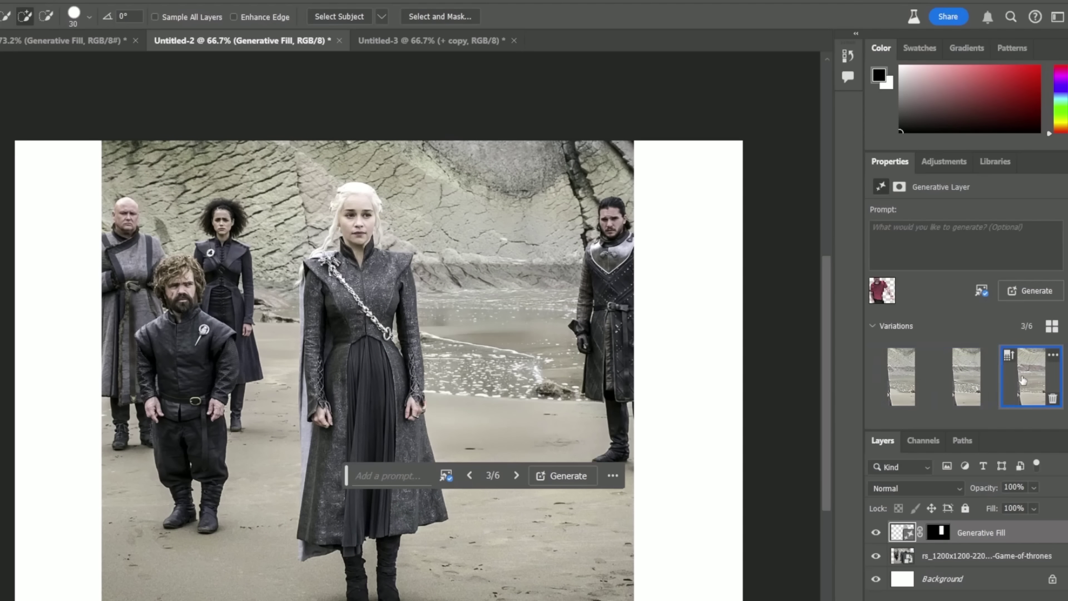
{"action": "left_click", "coordinate": [967, 381]}
Toggle the Generative Fill layer's visibility repeatedly to compare the beach photo with and without the fill, leaving the layer hidden.
{"action": "left_click", "coordinate": [876, 532]}
{"action": "key", "text": "m"}
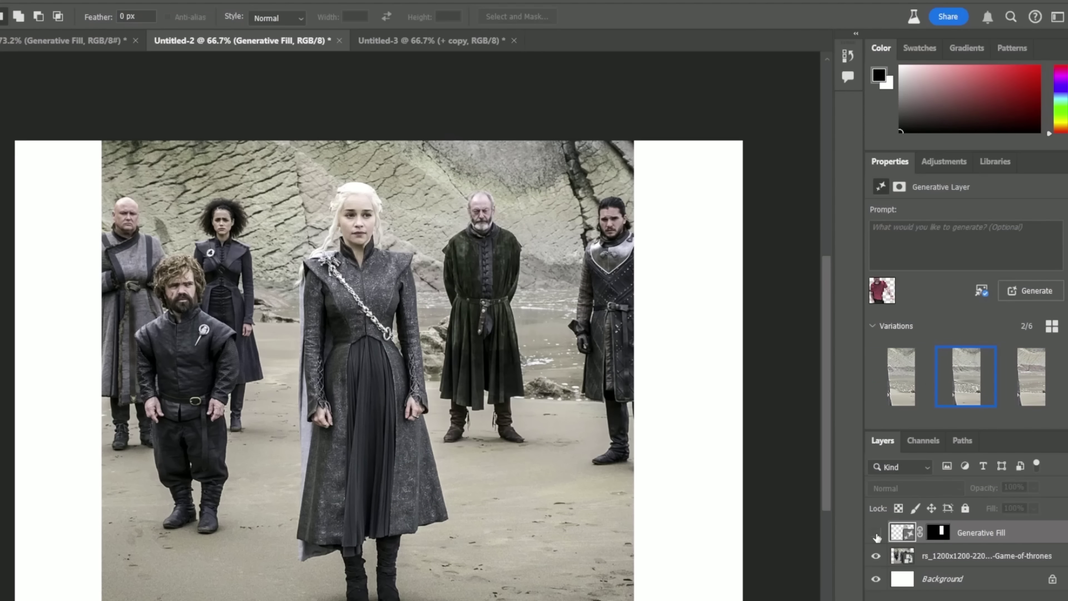
{"action": "left_click", "coordinate": [876, 532]}
{"action": "left_click", "coordinate": [876, 532]}
{"action": "left_click", "coordinate": [876, 532]}
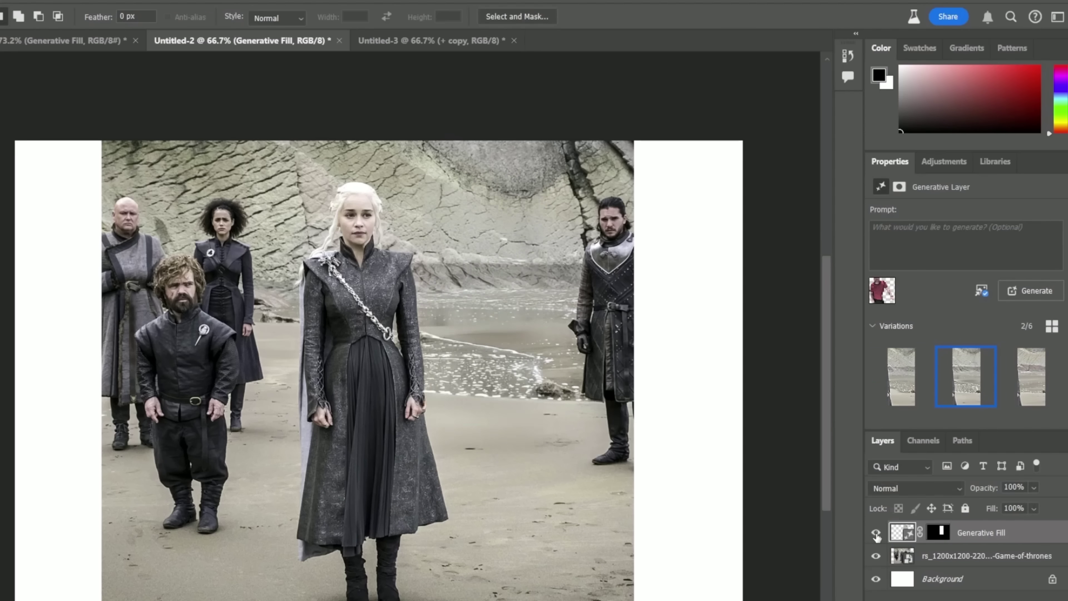
{"action": "left_click", "coordinate": [875, 532]}
{"action": "left_click", "coordinate": [876, 532]}
{"action": "left_click", "coordinate": [876, 532]}
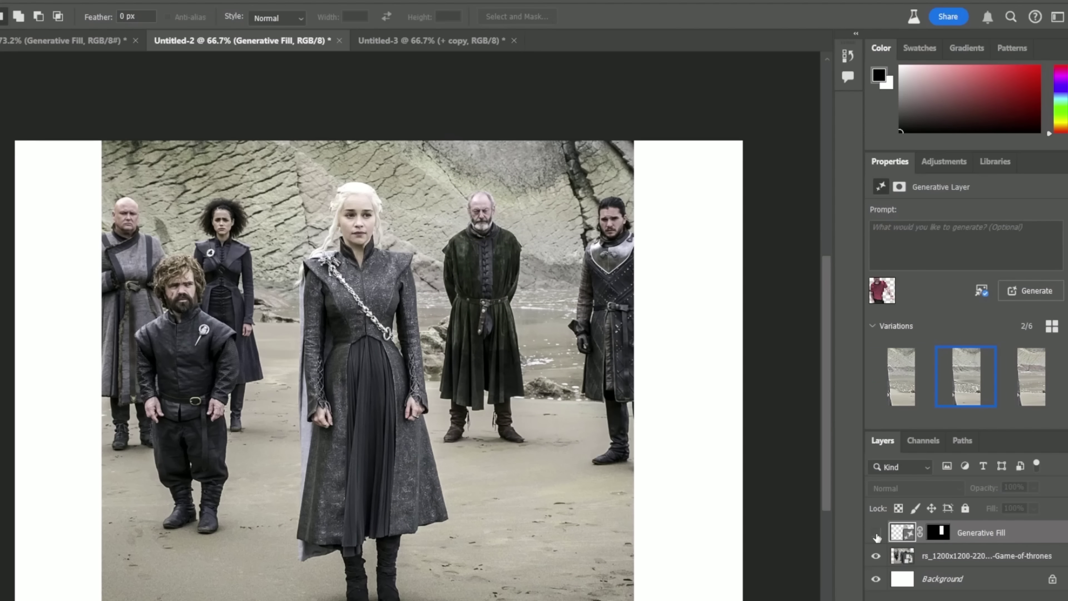
Marquee the woman in the centre of the photo and run Generative Fill with a chosen reference image and a blank prompt.
{"action": "left_click_drag", "start_coordinate": [133, 311], "coordinate": [250, 543]}
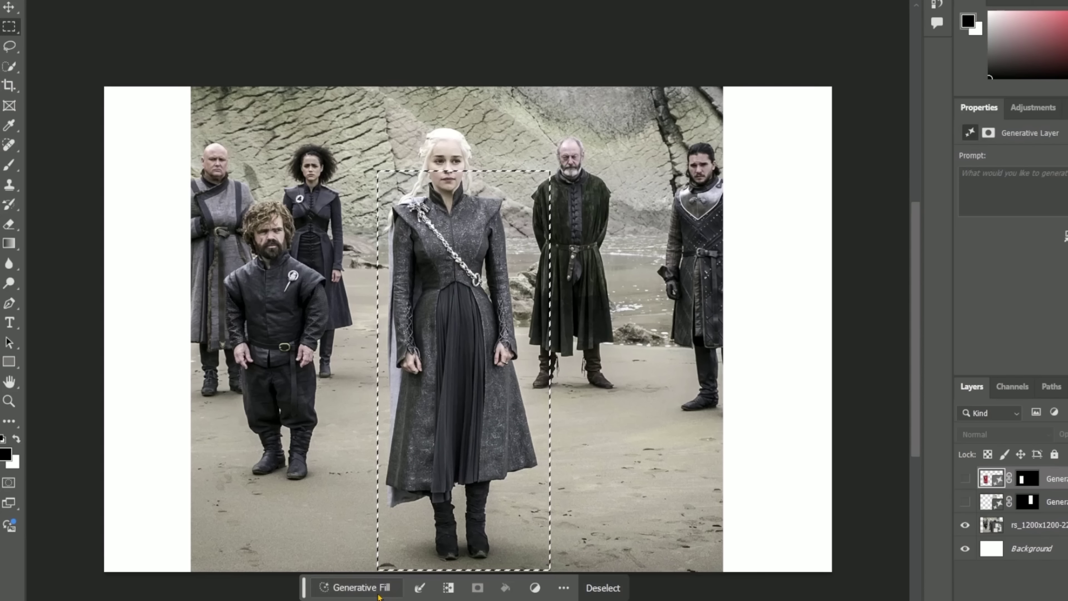
{"action": "left_click", "coordinate": [357, 589]}
{"action": "left_click", "coordinate": [498, 591]}
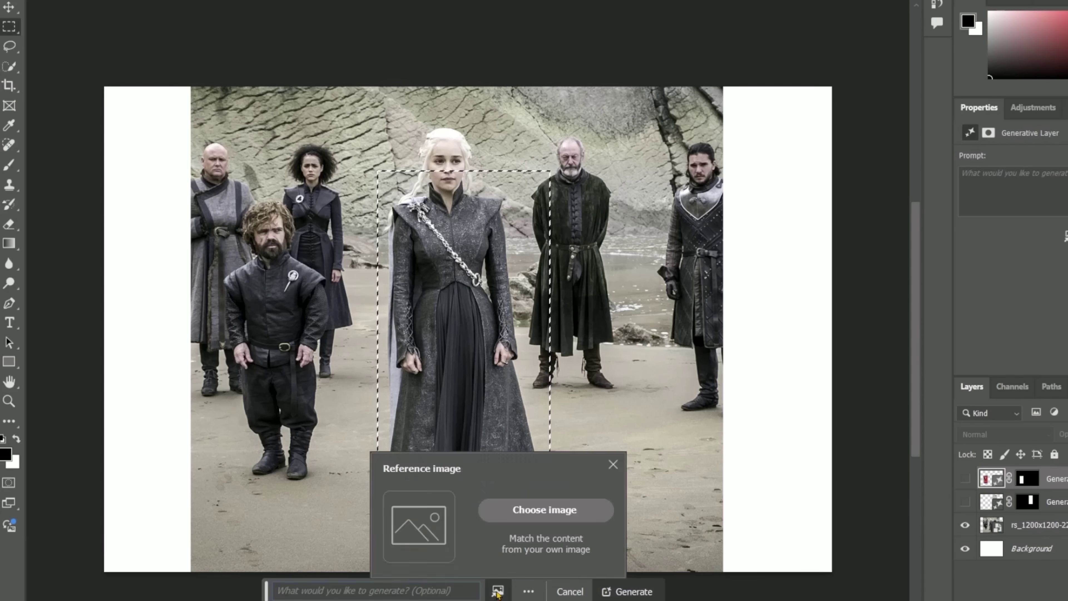
{"action": "left_click", "coordinate": [500, 510]}
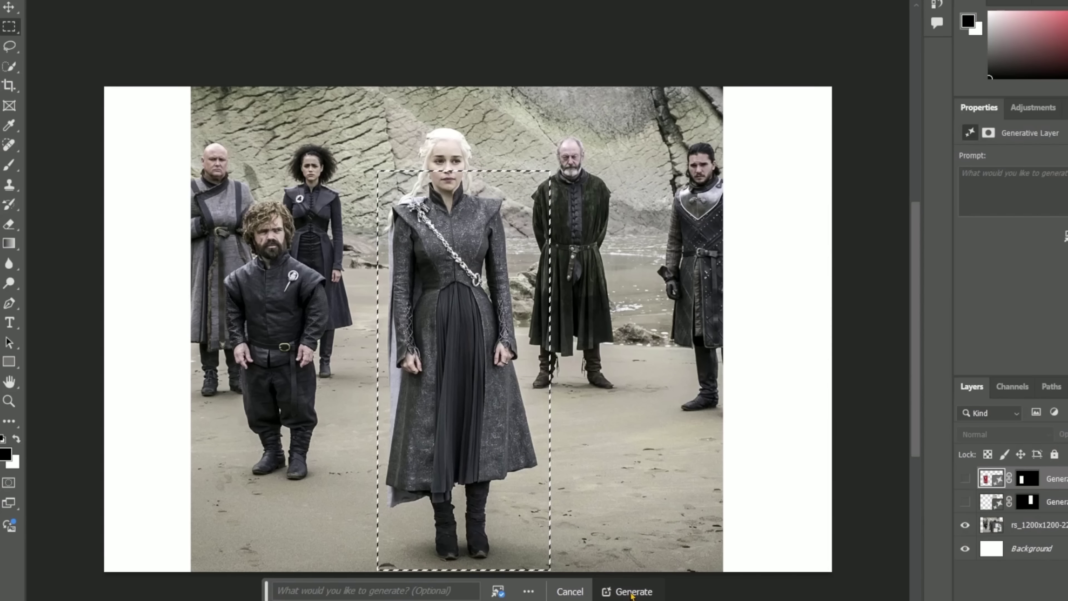
{"action": "left_click", "coordinate": [631, 593]}
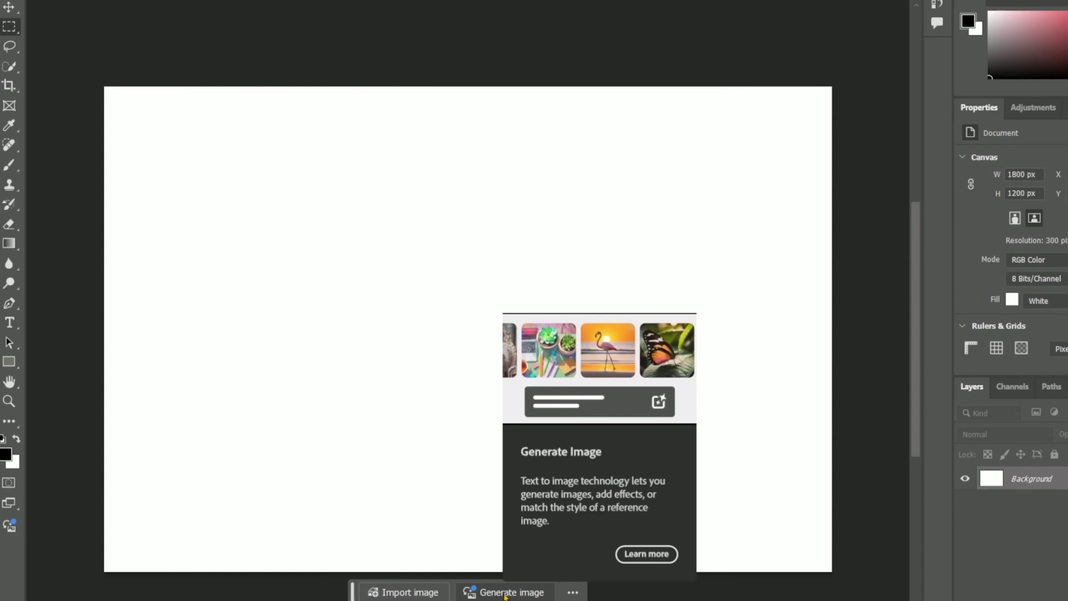
Generate an Art image from "floating in space, looking at earth" with the Hyper realistic effect, and show its third variation.
{"action": "left_click", "coordinate": [504, 592]}
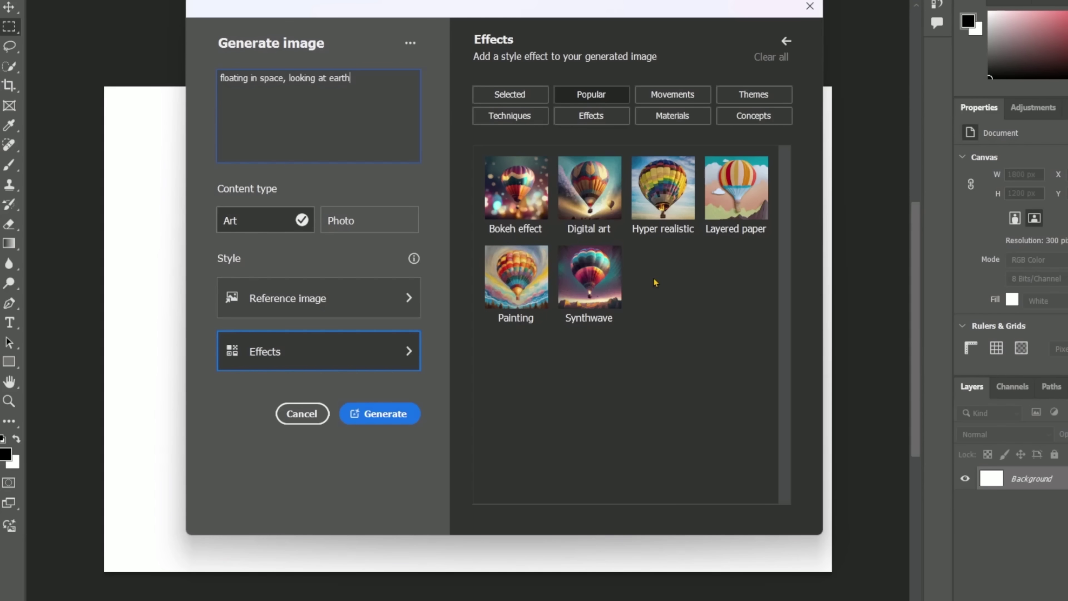
{"action": "left_click", "coordinate": [660, 188]}
{"action": "left_click", "coordinate": [382, 413]}
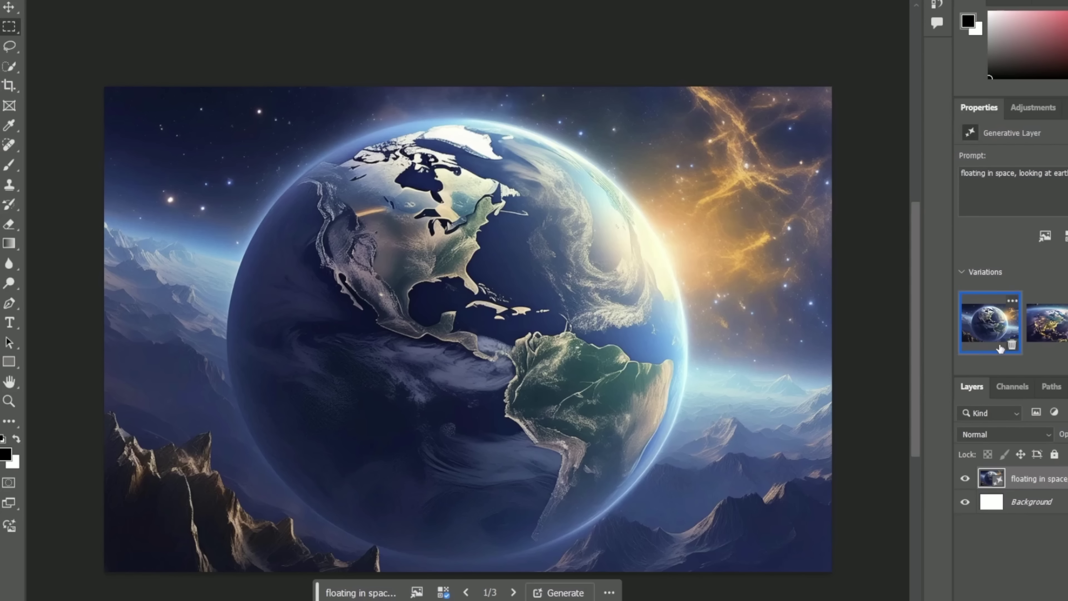
{"action": "left_click", "coordinate": [1057, 324]}
{"action": "left_click", "coordinate": [1067, 324]}
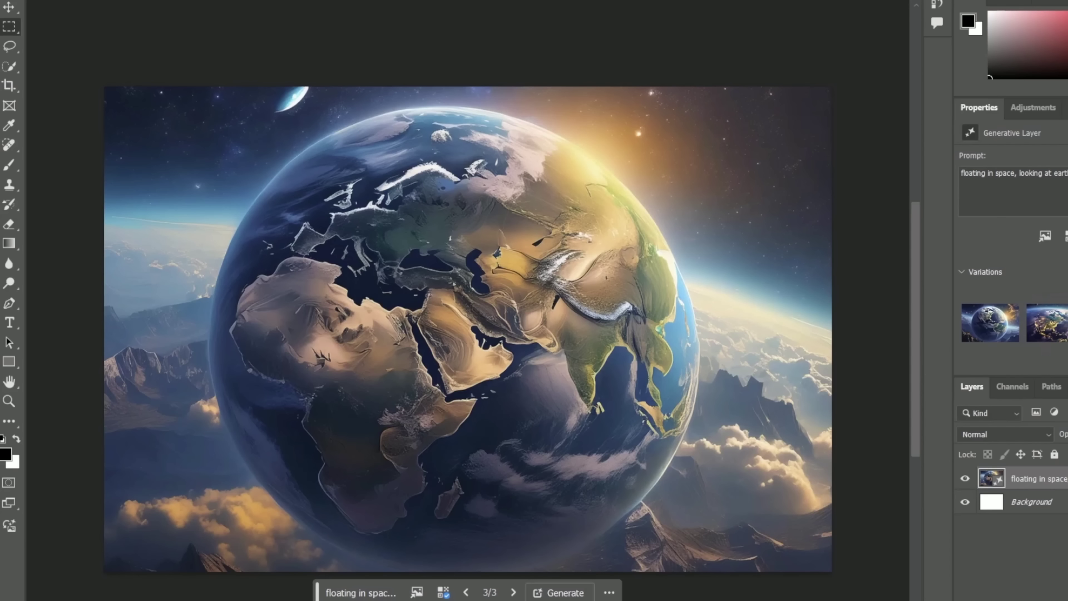
Change the prompt to "robot floating in space, looking at earth", regenerate the image, and choose the third variation.
{"action": "left_click", "coordinate": [361, 592]}
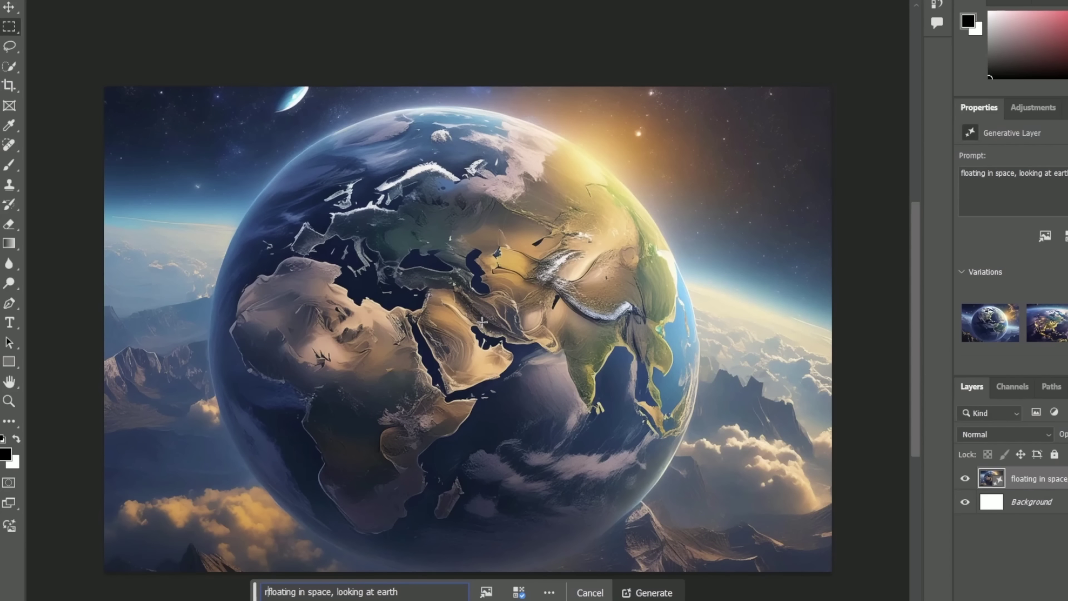
{"action": "type", "text": "robot"}
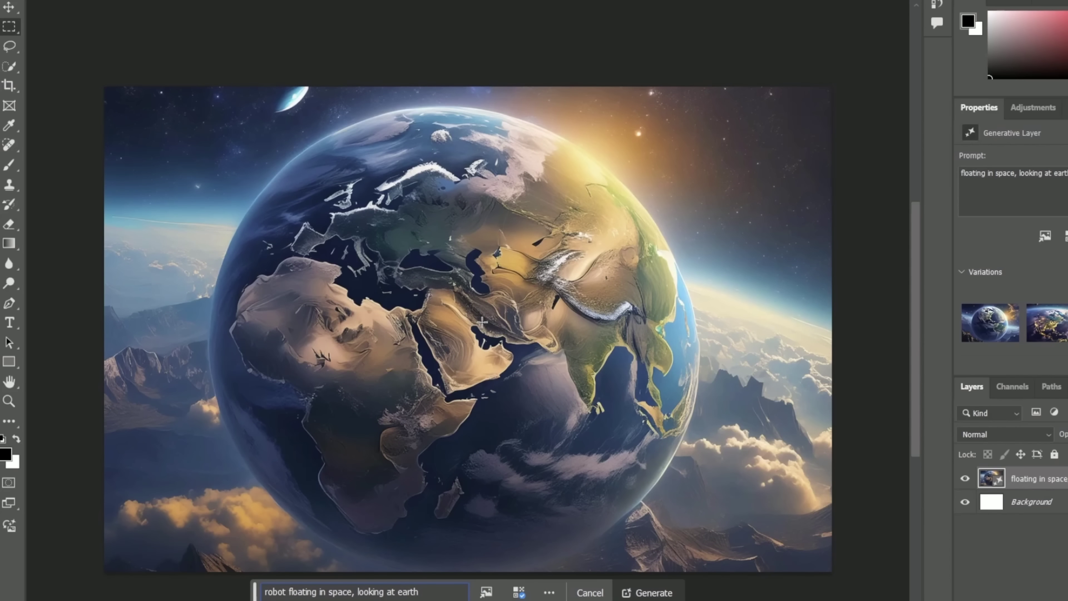
{"action": "left_click", "coordinate": [652, 594]}
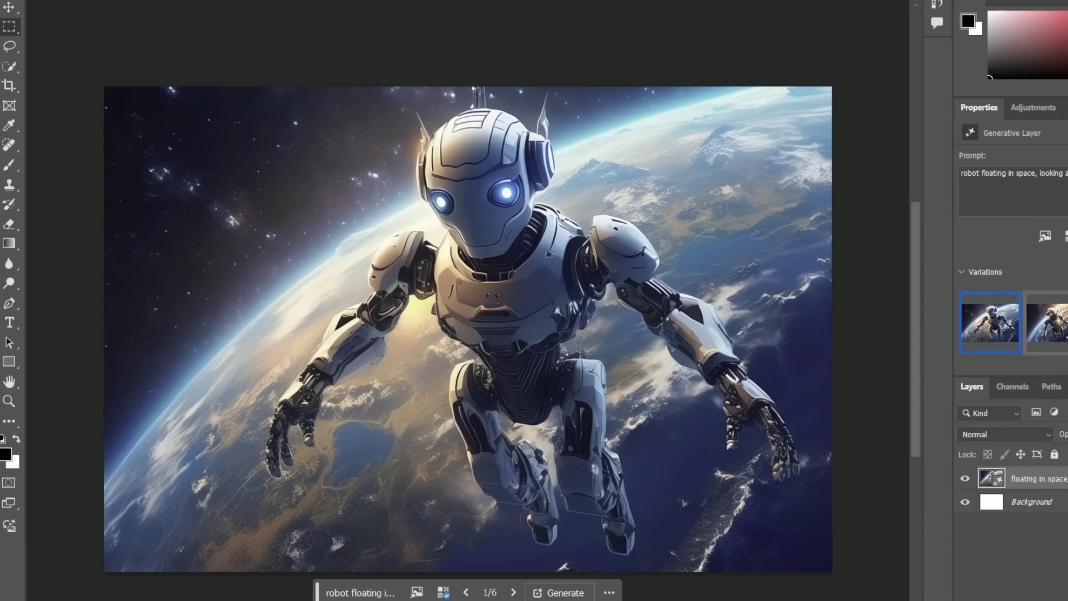
{"action": "left_click", "coordinate": [1066, 335]}
{"action": "left_click", "coordinate": [1067, 333]}
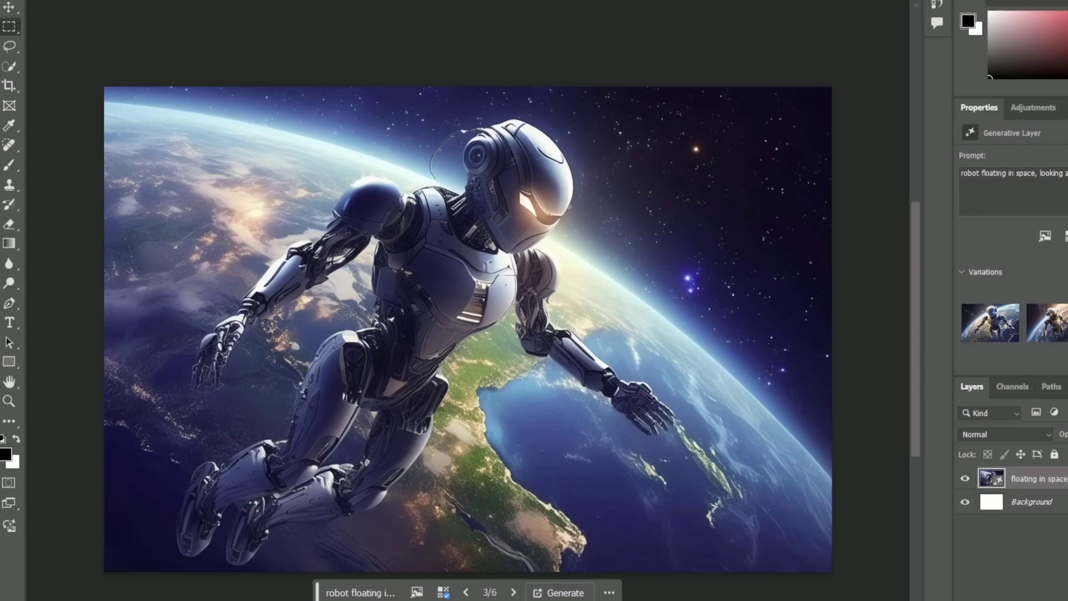